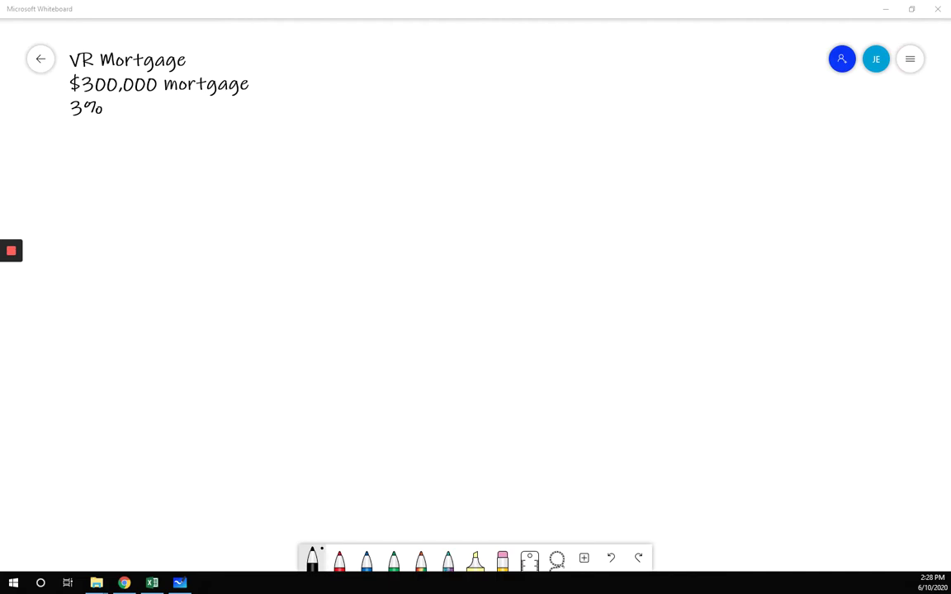
Handwrite the labels N, I, PV, PMT and FV in a column below the 3% line in black ink.
{"action": "left_click_drag", "start_coordinate": [52, 165], "coordinate": [86, 132]}
{"action": "left_click_drag", "start_coordinate": [66, 187], "coordinate": [66, 221]}
{"action": "mouse_move", "coordinate": [45, 279]}
{"action": "left_mouse_down"}
{"action": "mouse_move", "coordinate": [50, 256]}
{"action": "mouse_move", "coordinate": [88, 237]}
{"action": "left_mouse_up"}
{"action": "mouse_move", "coordinate": [43, 336]}
{"action": "left_mouse_down"}
{"action": "mouse_move", "coordinate": [47, 285]}
{"action": "mouse_move", "coordinate": [50, 307]}
{"action": "left_mouse_up"}
{"action": "mouse_move", "coordinate": [68, 307]}
{"action": "left_mouse_down"}
{"action": "mouse_move", "coordinate": [62, 328]}
{"action": "mouse_move", "coordinate": [87, 326]}
{"action": "left_mouse_up"}
{"action": "left_click_drag", "start_coordinate": [93, 289], "coordinate": [114, 288]}
{"action": "left_click_drag", "start_coordinate": [105, 289], "coordinate": [104, 337]}
{"action": "mouse_move", "coordinate": [48, 356]}
{"action": "left_mouse_down"}
{"action": "mouse_move", "coordinate": [47, 404]}
{"action": "mouse_move", "coordinate": [71, 353]}
{"action": "mouse_move", "coordinate": [95, 357]}
{"action": "left_mouse_up"}
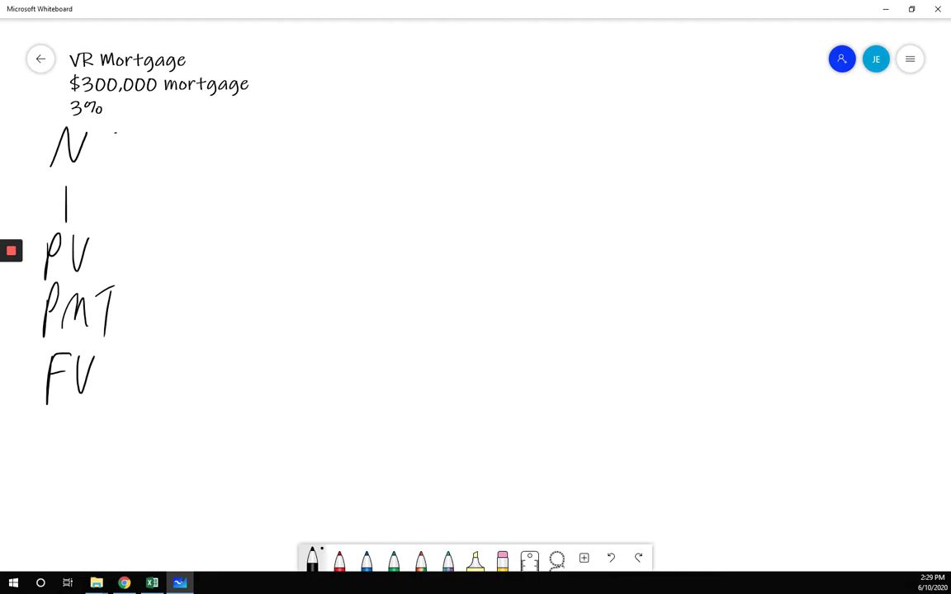
Handwrite 300 beside the N label and 3/12 beside the I label.
{"action": "mouse_move", "coordinate": [115, 132]}
{"action": "left_mouse_down"}
{"action": "mouse_move", "coordinate": [114, 164]}
{"action": "mouse_move", "coordinate": [142, 134]}
{"action": "mouse_move", "coordinate": [163, 129]}
{"action": "left_mouse_up"}
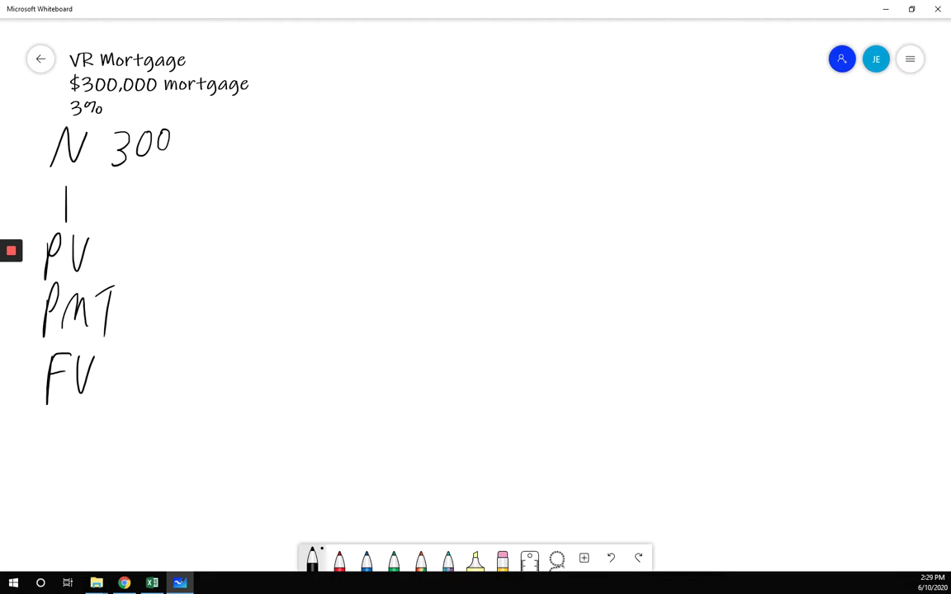
{"action": "mouse_move", "coordinate": [108, 189]}
{"action": "left_mouse_down"}
{"action": "mouse_move", "coordinate": [123, 195]}
{"action": "mouse_move", "coordinate": [107, 220]}
{"action": "left_mouse_up"}
{"action": "left_click_drag", "start_coordinate": [141, 183], "coordinate": [128, 221]}
{"action": "left_click_drag", "start_coordinate": [149, 188], "coordinate": [142, 218]}
{"action": "mouse_move", "coordinate": [153, 195]}
{"action": "left_mouse_down"}
{"action": "mouse_move", "coordinate": [155, 213]}
{"action": "mouse_move", "coordinate": [168, 216]}
{"action": "left_mouse_up"}
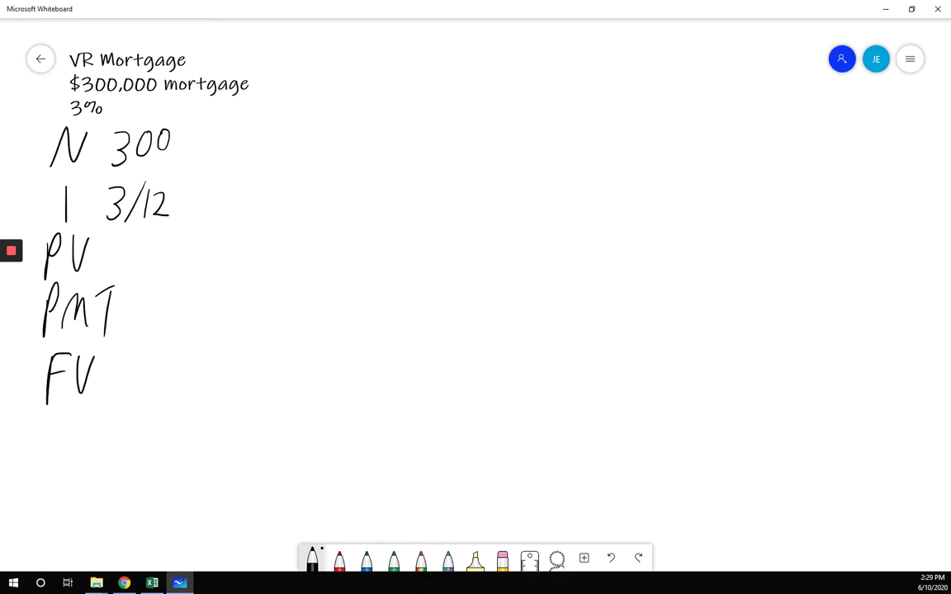
Handwrite the present value 300,000 beside the PV label.
{"action": "mouse_move", "coordinate": [116, 241]}
{"action": "left_mouse_down"}
{"action": "mouse_move", "coordinate": [127, 244]}
{"action": "mouse_move", "coordinate": [117, 264]}
{"action": "mouse_move", "coordinate": [136, 240]}
{"action": "left_mouse_up"}
{"action": "mouse_move", "coordinate": [151, 238]}
{"action": "left_mouse_down"}
{"action": "mouse_move", "coordinate": [147, 248]}
{"action": "mouse_move", "coordinate": [152, 239]}
{"action": "left_mouse_up"}
{"action": "mouse_move", "coordinate": [163, 255]}
{"action": "left_mouse_down"}
{"action": "mouse_move", "coordinate": [162, 266]}
{"action": "mouse_move", "coordinate": [176, 241]}
{"action": "mouse_move", "coordinate": [191, 241]}
{"action": "left_mouse_up"}
{"action": "left_click_drag", "start_coordinate": [207, 240], "coordinate": [206, 241]}
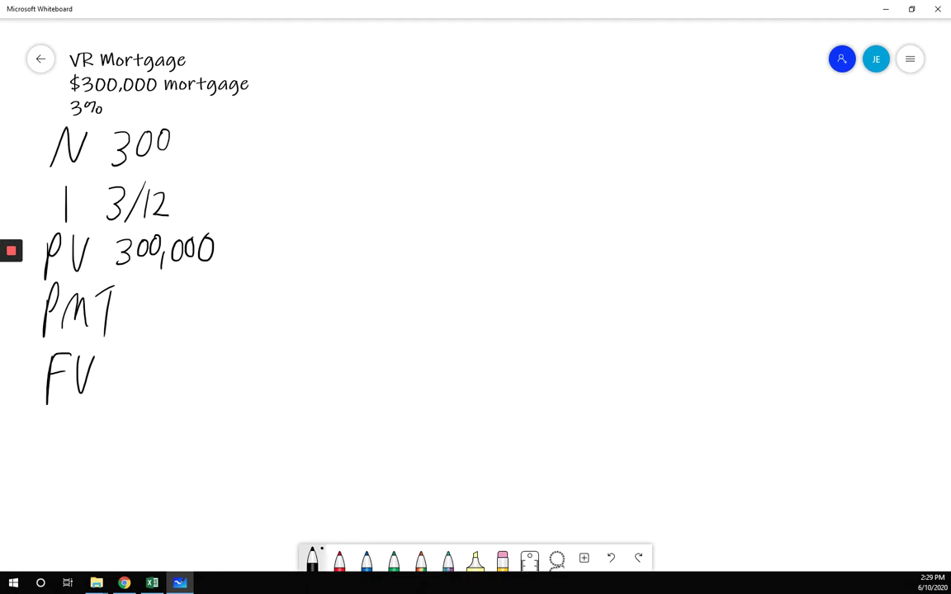
Handwrite 0 beside FV, and a question mark followed by the payment 1422.63 beside PMT.
{"action": "mouse_move", "coordinate": [139, 360]}
{"action": "left_mouse_down"}
{"action": "mouse_move", "coordinate": [131, 372]}
{"action": "mouse_move", "coordinate": [141, 363]}
{"action": "left_mouse_up"}
{"action": "mouse_move", "coordinate": [132, 302]}
{"action": "left_mouse_down"}
{"action": "mouse_move", "coordinate": [148, 295]}
{"action": "mouse_move", "coordinate": [138, 313]}
{"action": "left_mouse_up"}
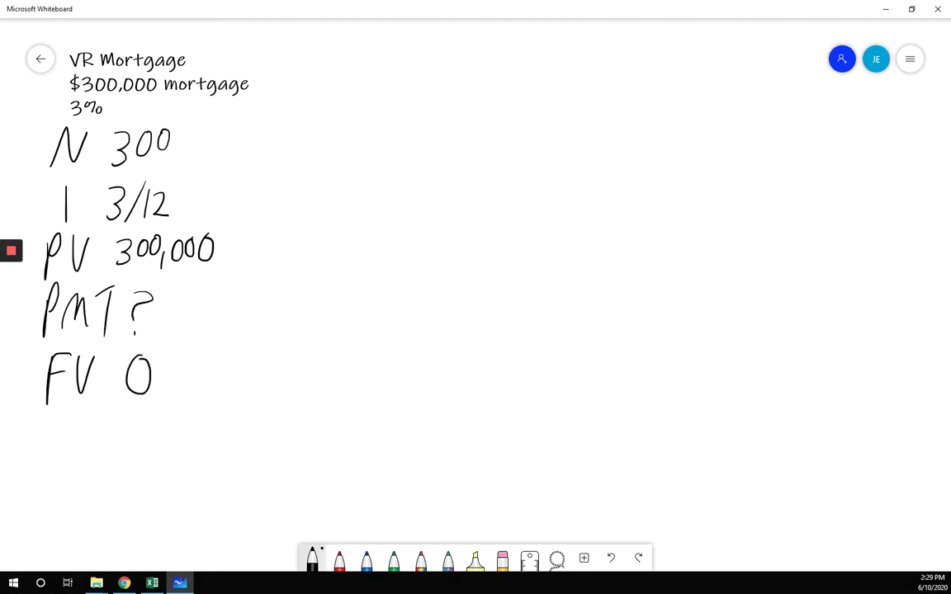
{"action": "mouse_move", "coordinate": [172, 294]}
{"action": "left_mouse_down"}
{"action": "mouse_move", "coordinate": [166, 334]}
{"action": "mouse_move", "coordinate": [216, 302]}
{"action": "mouse_move", "coordinate": [219, 326]}
{"action": "mouse_move", "coordinate": [251, 315]}
{"action": "left_mouse_up"}
{"action": "left_click", "coordinate": [243, 324]}
{"action": "mouse_move", "coordinate": [275, 302]}
{"action": "left_mouse_down"}
{"action": "mouse_move", "coordinate": [285, 304]}
{"action": "mouse_move", "coordinate": [270, 325]}
{"action": "left_mouse_up"}
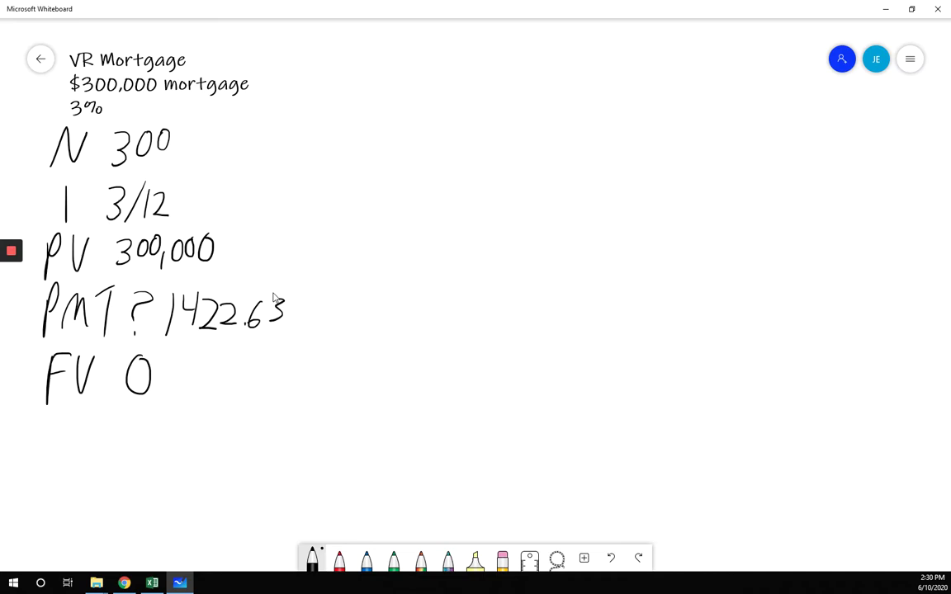
Handwrite the heading AMORT in the empty area to the right of the N row.
{"action": "mouse_move", "coordinate": [382, 165]}
{"action": "left_mouse_down"}
{"action": "mouse_move", "coordinate": [393, 134]}
{"action": "mouse_move", "coordinate": [413, 132]}
{"action": "mouse_move", "coordinate": [412, 147]}
{"action": "mouse_move", "coordinate": [446, 159]}
{"action": "left_mouse_up"}
{"action": "mouse_move", "coordinate": [450, 158]}
{"action": "left_mouse_down"}
{"action": "mouse_move", "coordinate": [456, 136]}
{"action": "mouse_move", "coordinate": [462, 160]}
{"action": "mouse_move", "coordinate": [479, 127]}
{"action": "left_mouse_up"}
{"action": "left_click_drag", "start_coordinate": [471, 129], "coordinate": [471, 162]}
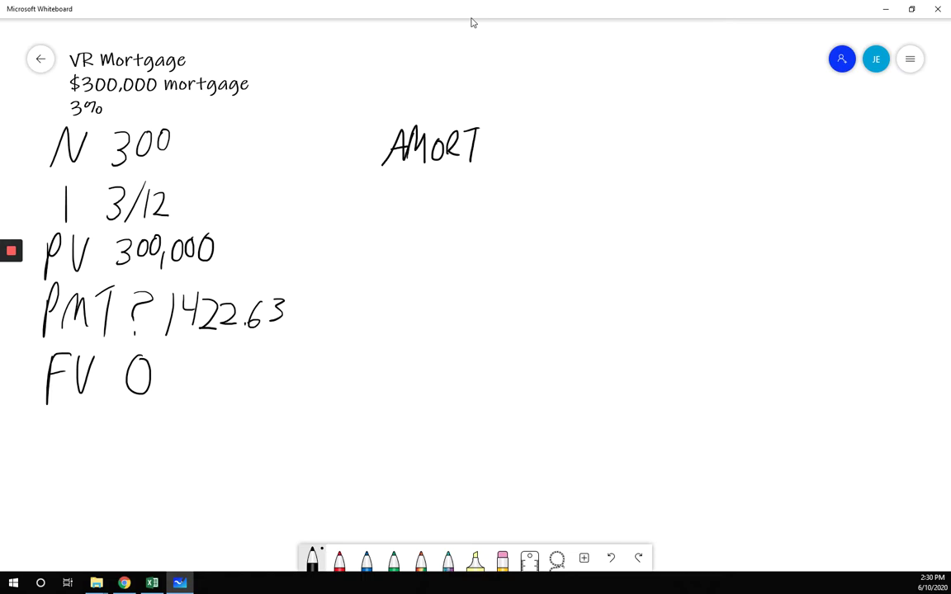
Write P1 and P2 under the AMORT heading and bracket them with the label "Time period".
{"action": "left_click_drag", "start_coordinate": [394, 180], "coordinate": [389, 211]}
{"action": "mouse_move", "coordinate": [393, 182]}
{"action": "left_mouse_down"}
{"action": "mouse_move", "coordinate": [395, 198]}
{"action": "mouse_move", "coordinate": [416, 192]}
{"action": "mouse_move", "coordinate": [416, 203]}
{"action": "mouse_move", "coordinate": [385, 251]}
{"action": "mouse_move", "coordinate": [388, 240]}
{"action": "mouse_move", "coordinate": [415, 239]}
{"action": "mouse_move", "coordinate": [427, 256]}
{"action": "left_mouse_up"}
{"action": "mouse_move", "coordinate": [378, 182]}
{"action": "left_mouse_down"}
{"action": "mouse_move", "coordinate": [364, 182]}
{"action": "mouse_move", "coordinate": [360, 240]}
{"action": "mouse_move", "coordinate": [381, 242]}
{"action": "left_mouse_up"}
{"action": "mouse_move", "coordinate": [281, 192]}
{"action": "left_mouse_down"}
{"action": "mouse_move", "coordinate": [302, 190]}
{"action": "mouse_move", "coordinate": [293, 213]}
{"action": "left_mouse_up"}
{"action": "mouse_move", "coordinate": [299, 198]}
{"action": "left_mouse_down"}
{"action": "mouse_move", "coordinate": [299, 211]}
{"action": "mouse_move", "coordinate": [337, 208]}
{"action": "mouse_move", "coordinate": [294, 252]}
{"action": "mouse_move", "coordinate": [296, 233]}
{"action": "mouse_move", "coordinate": [311, 239]}
{"action": "left_mouse_up"}
{"action": "mouse_move", "coordinate": [315, 239]}
{"action": "left_mouse_down"}
{"action": "mouse_move", "coordinate": [323, 225]}
{"action": "mouse_move", "coordinate": [332, 236]}
{"action": "left_mouse_up"}
{"action": "left_click_drag", "start_coordinate": [340, 223], "coordinate": [350, 234]}
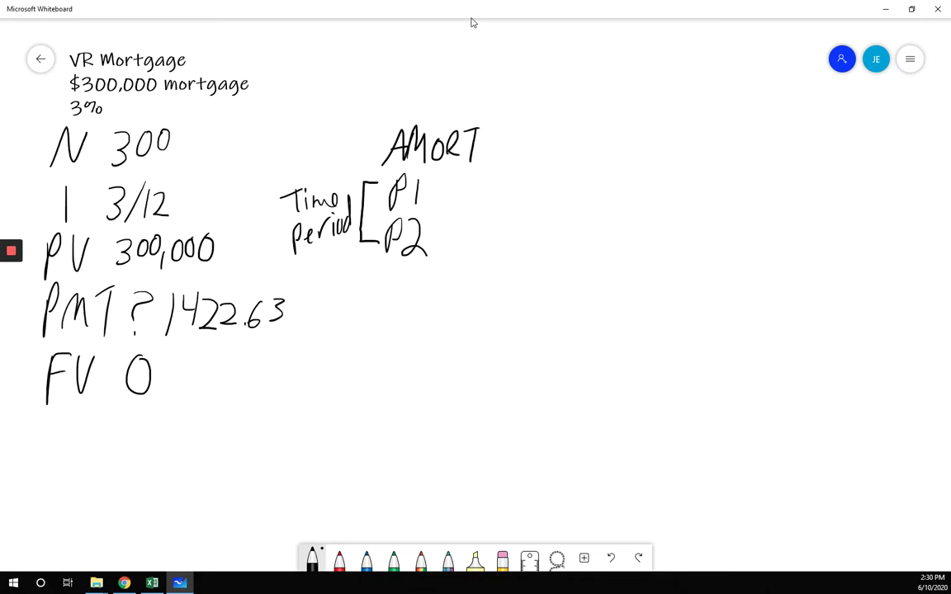
Write 1 beside P1 and 60 beside P2, with a small down arrow leading from P1 to P2.
{"action": "left_click_drag", "start_coordinate": [467, 177], "coordinate": [467, 207]}
{"action": "mouse_move", "coordinate": [426, 210]}
{"action": "left_mouse_down"}
{"action": "mouse_move", "coordinate": [428, 226]}
{"action": "mouse_move", "coordinate": [438, 216]}
{"action": "left_mouse_up"}
{"action": "mouse_move", "coordinate": [460, 222]}
{"action": "left_mouse_down"}
{"action": "mouse_move", "coordinate": [453, 248]}
{"action": "mouse_move", "coordinate": [453, 238]}
{"action": "mouse_move", "coordinate": [477, 250]}
{"action": "mouse_move", "coordinate": [478, 224]}
{"action": "left_mouse_up"}
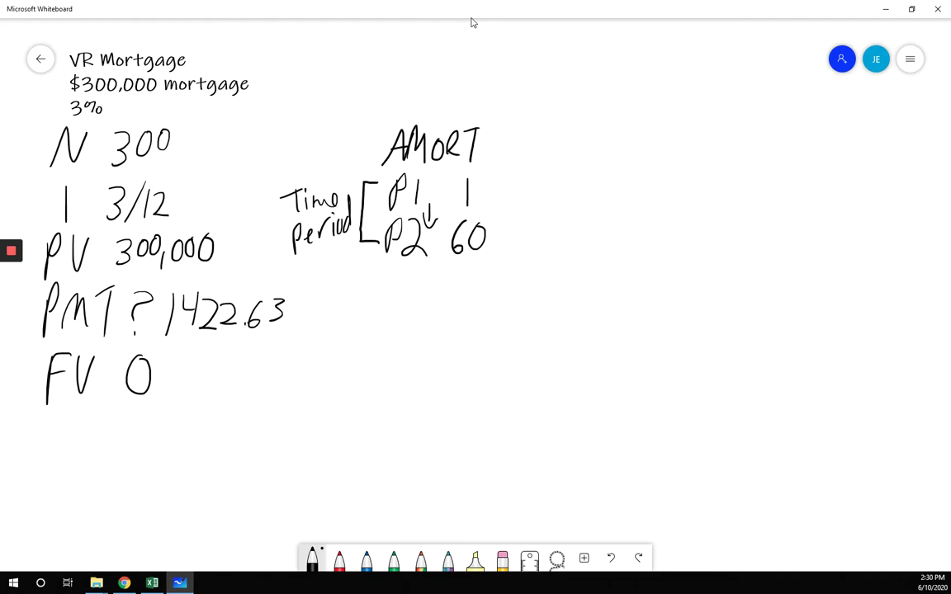
Handwrite a Bal row below P2 with the balance 256,516.43.
{"action": "mouse_move", "coordinate": [348, 277]}
{"action": "left_mouse_down"}
{"action": "mouse_move", "coordinate": [348, 310]}
{"action": "mouse_move", "coordinate": [380, 307]}
{"action": "left_mouse_up"}
{"action": "left_click_drag", "start_coordinate": [393, 274], "coordinate": [393, 305]}
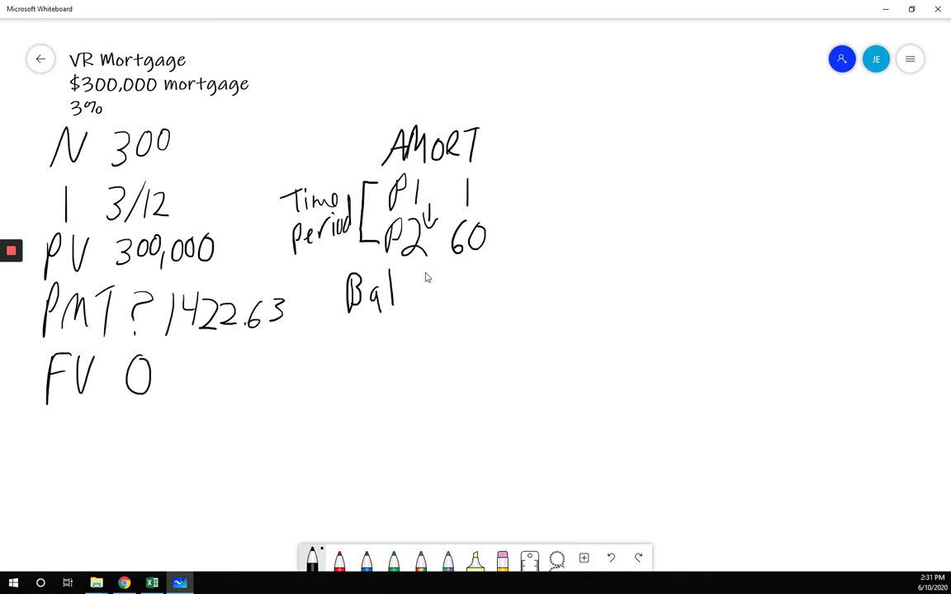
{"action": "mouse_move", "coordinate": [427, 281]}
{"action": "left_mouse_down"}
{"action": "mouse_move", "coordinate": [446, 303]}
{"action": "mouse_move", "coordinate": [455, 287]}
{"action": "mouse_move", "coordinate": [450, 303]}
{"action": "left_mouse_up"}
{"action": "mouse_move", "coordinate": [485, 274]}
{"action": "left_mouse_down"}
{"action": "mouse_move", "coordinate": [473, 294]}
{"action": "mouse_move", "coordinate": [490, 310]}
{"action": "mouse_move", "coordinate": [509, 307]}
{"action": "left_mouse_up"}
{"action": "mouse_move", "coordinate": [504, 276]}
{"action": "left_mouse_down"}
{"action": "mouse_move", "coordinate": [529, 286]}
{"action": "mouse_move", "coordinate": [528, 307]}
{"action": "left_mouse_up"}
{"action": "mouse_move", "coordinate": [546, 279]}
{"action": "left_mouse_down"}
{"action": "mouse_move", "coordinate": [539, 297]}
{"action": "mouse_move", "coordinate": [576, 302]}
{"action": "left_mouse_up"}
{"action": "left_click", "coordinate": [550, 303]}
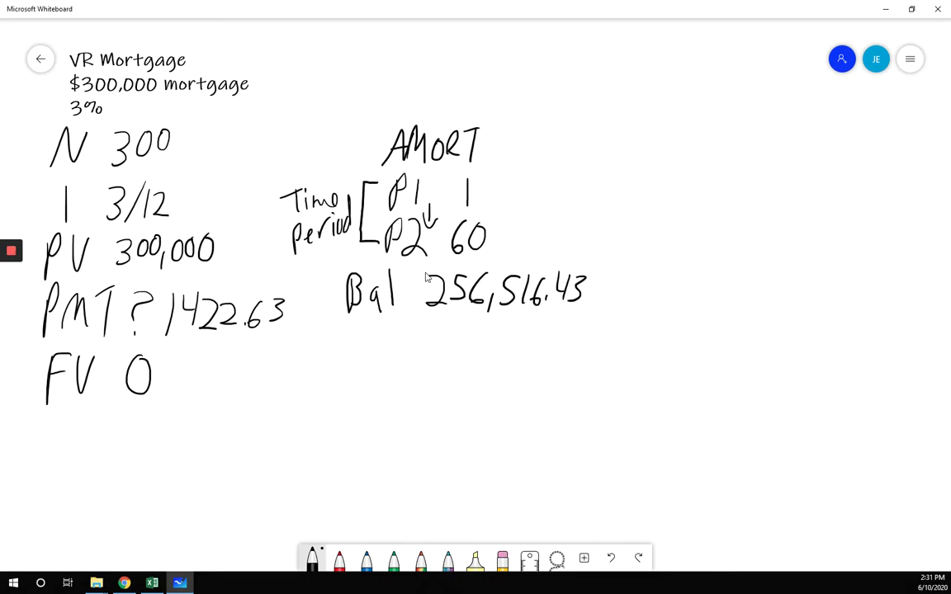
Add Prn and Int rows below the balance, writing 43,483.57 for Prn and 41,874.46 for Int.
{"action": "mouse_move", "coordinate": [348, 339]}
{"action": "left_mouse_down"}
{"action": "mouse_move", "coordinate": [349, 358]}
{"action": "mouse_move", "coordinate": [387, 357]}
{"action": "mouse_move", "coordinate": [403, 376]}
{"action": "left_mouse_up"}
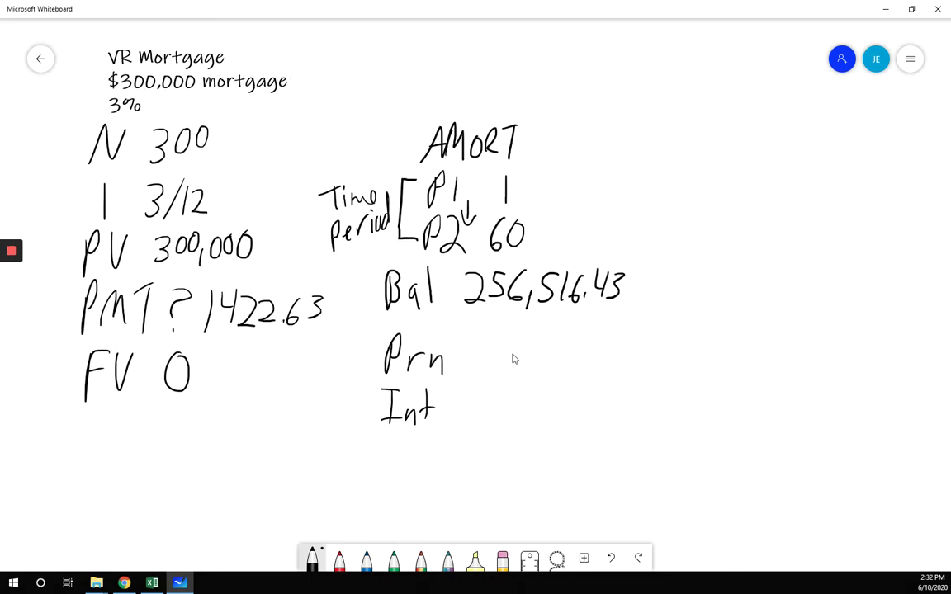
{"action": "left_click_drag", "start_coordinate": [486, 345], "coordinate": [501, 376]}
{"action": "left_click_drag", "start_coordinate": [512, 341], "coordinate": [524, 385]}
{"action": "mouse_move", "coordinate": [552, 341]}
{"action": "left_mouse_down"}
{"action": "mouse_move", "coordinate": [560, 374]}
{"action": "mouse_move", "coordinate": [582, 343]}
{"action": "mouse_move", "coordinate": [592, 369]}
{"action": "mouse_move", "coordinate": [636, 373]}
{"action": "mouse_move", "coordinate": [646, 341]}
{"action": "left_mouse_up"}
{"action": "left_click", "coordinate": [611, 369]}
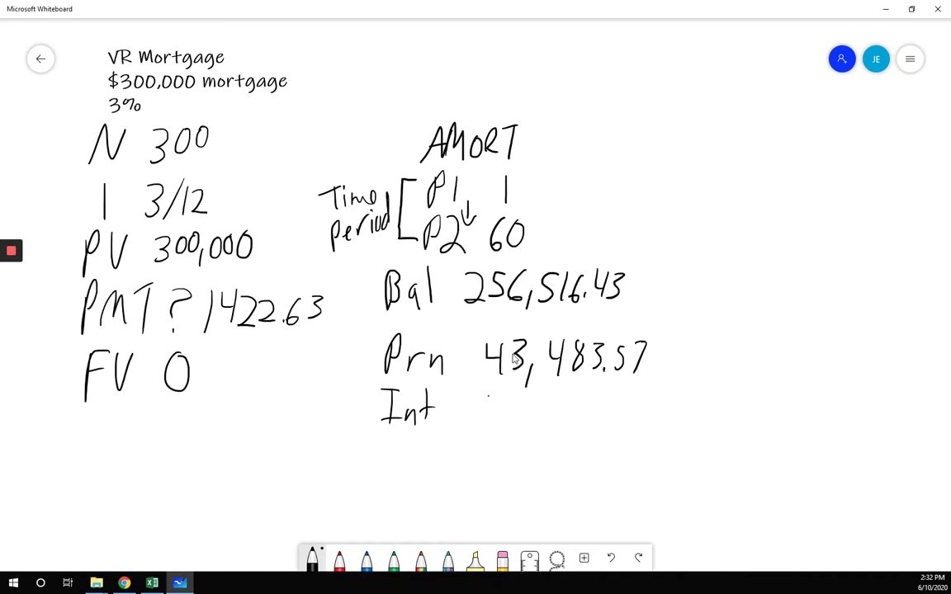
{"action": "left_click_drag", "start_coordinate": [488, 396], "coordinate": [489, 418]}
{"action": "mouse_move", "coordinate": [513, 403]}
{"action": "left_mouse_down"}
{"action": "mouse_move", "coordinate": [511, 426]}
{"action": "mouse_move", "coordinate": [529, 429]}
{"action": "mouse_move", "coordinate": [553, 402]}
{"action": "mouse_move", "coordinate": [571, 425]}
{"action": "mouse_move", "coordinate": [605, 412]}
{"action": "mouse_move", "coordinate": [600, 425]}
{"action": "mouse_move", "coordinate": [640, 422]}
{"action": "left_mouse_up"}
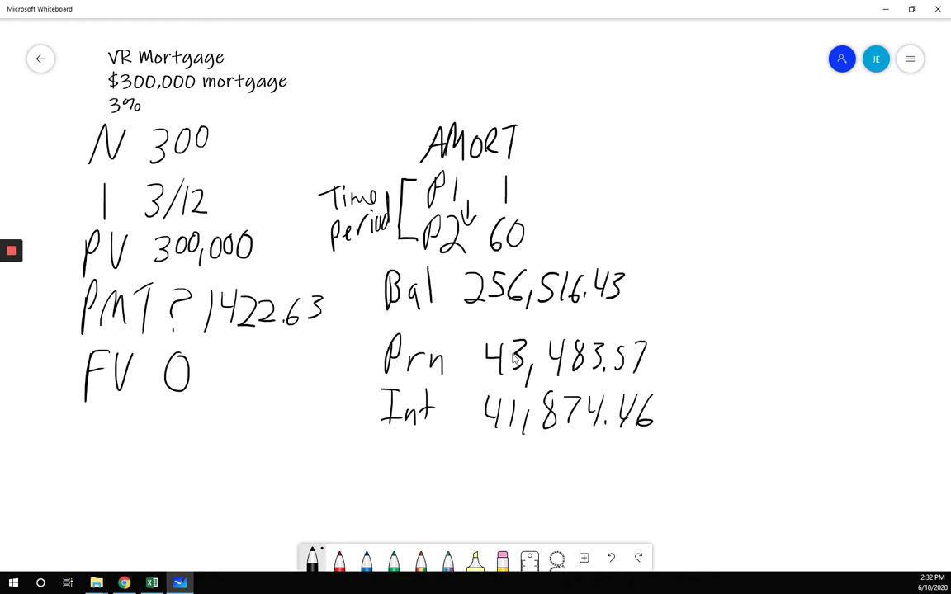